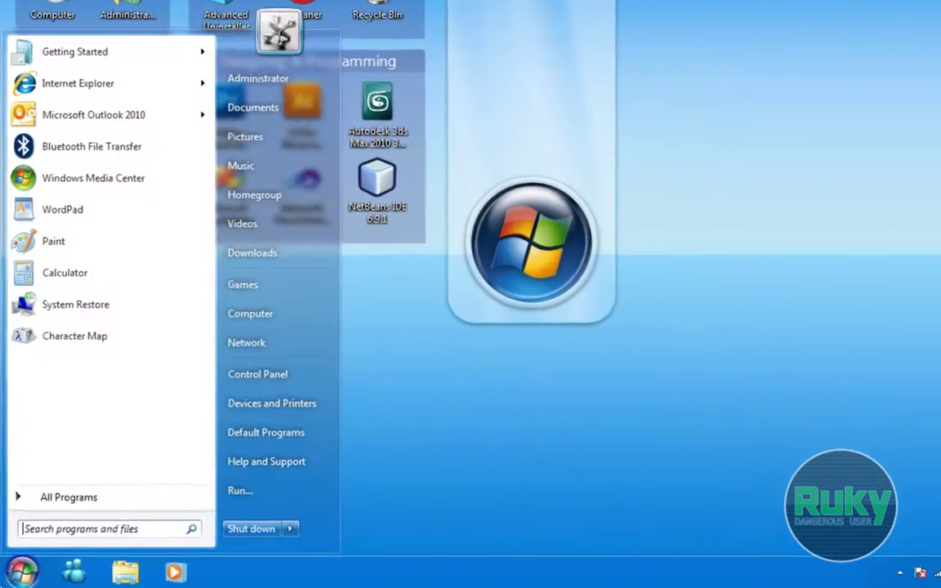
Search the Start menu for 'windows', then dismiss the search results.
type("windows live")
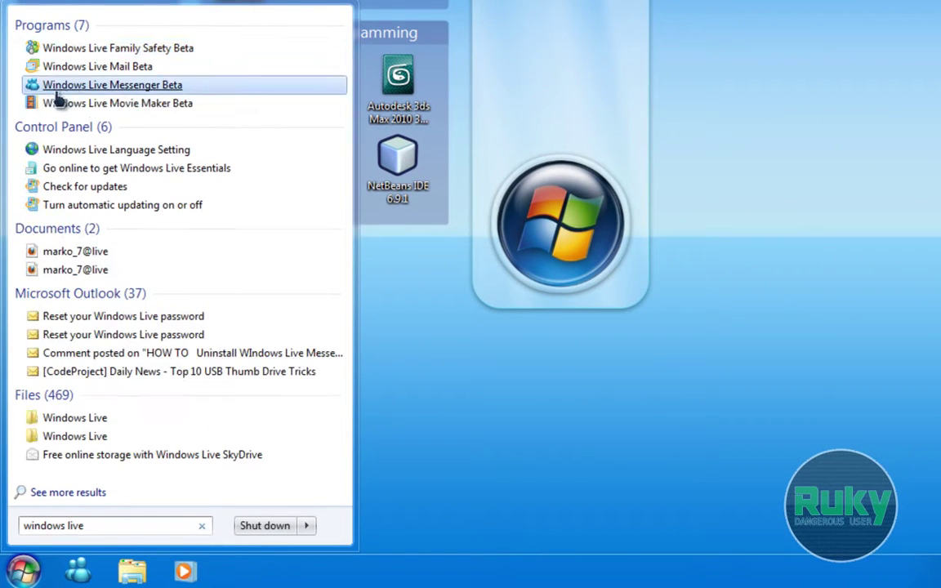
key("super")
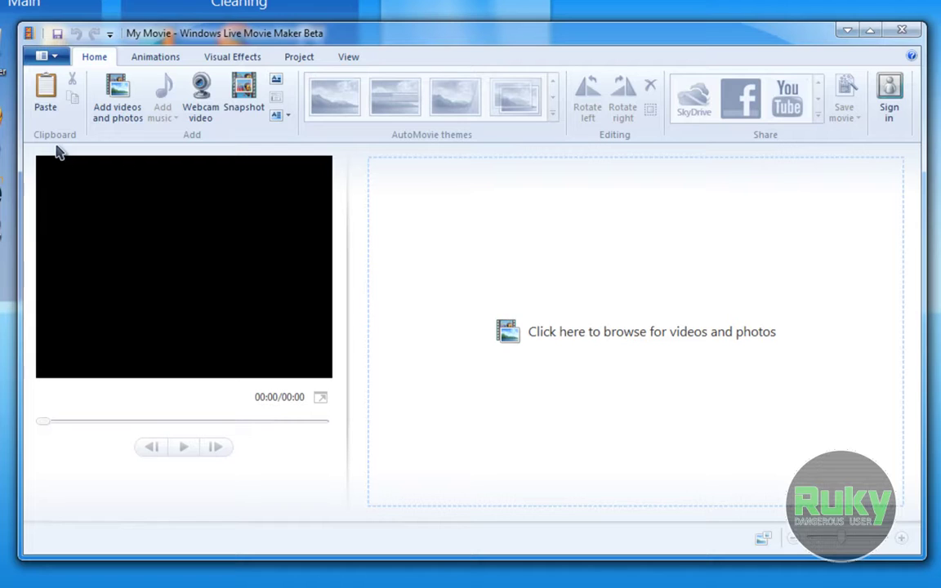
left_click(155, 59)
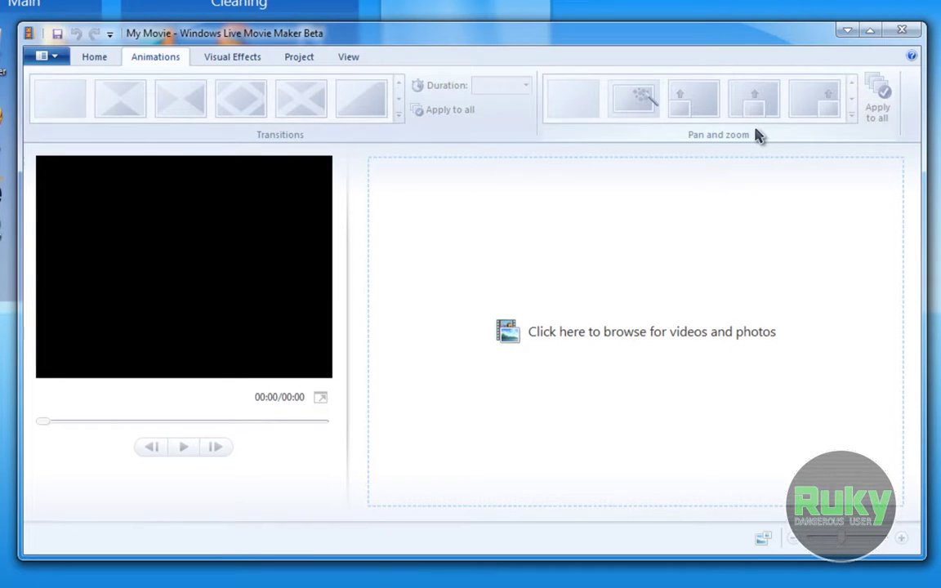
left_click(220, 59)
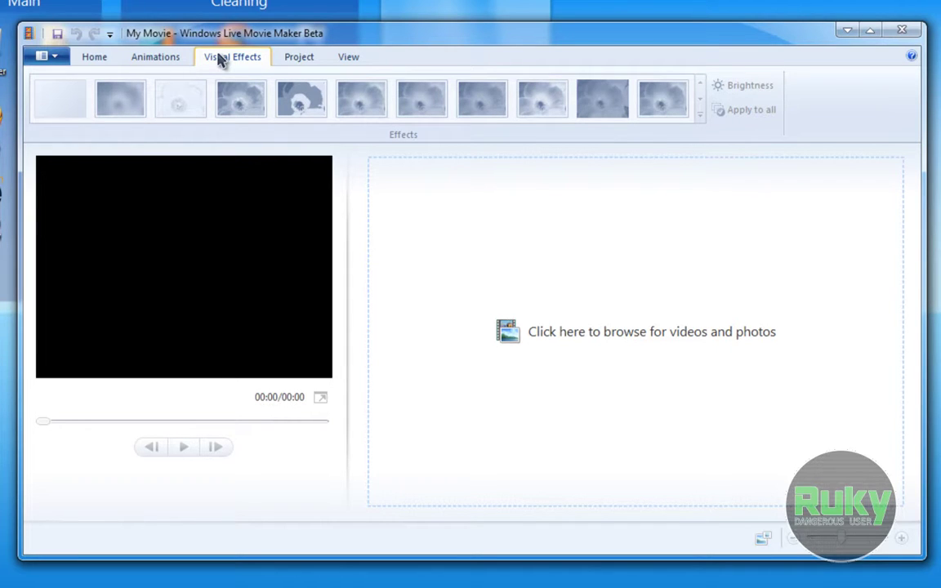
left_click(299, 64)
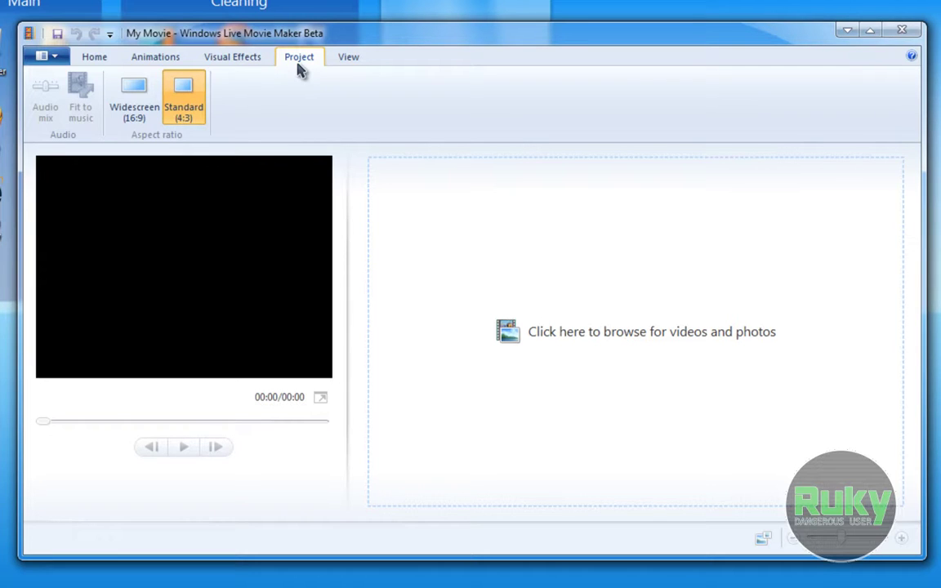
left_click(348, 53)
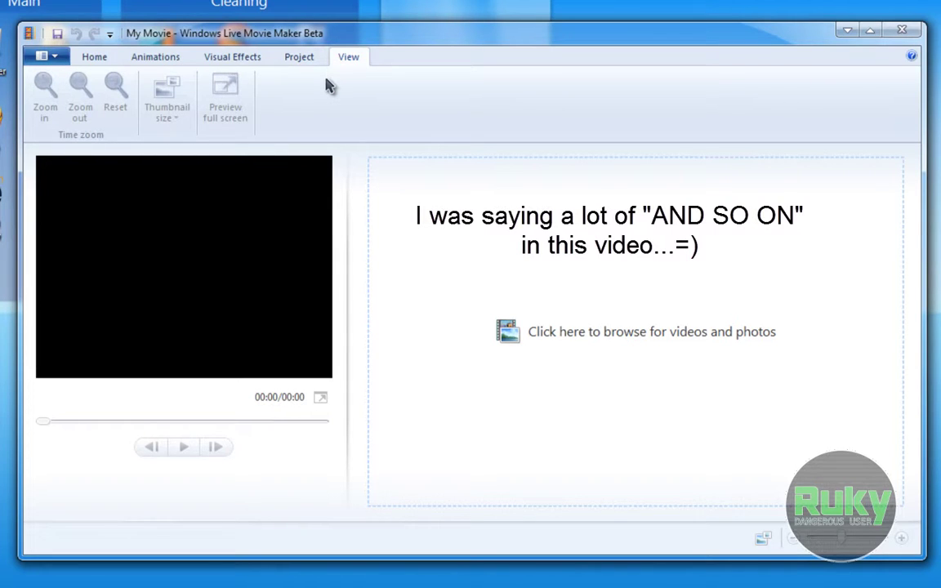
left_click(89, 58)
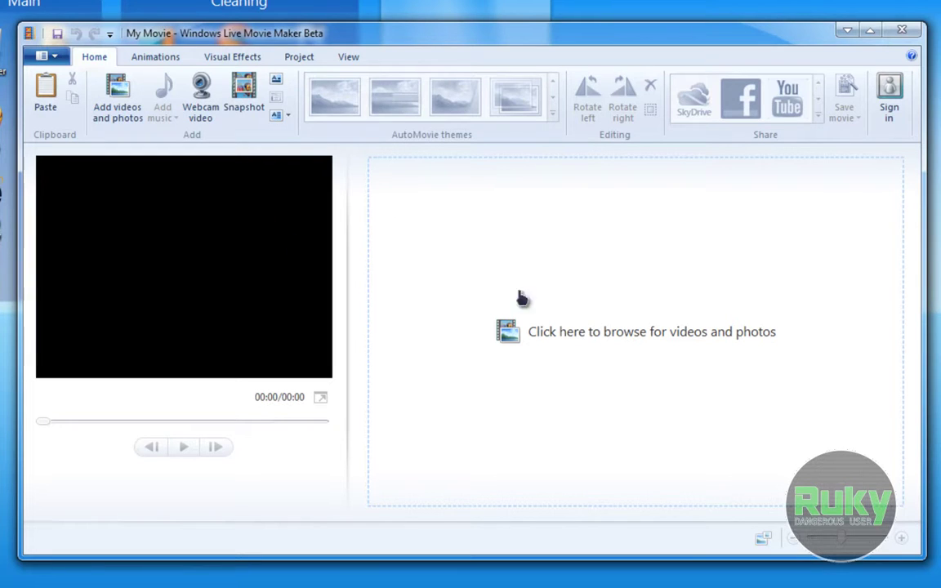
Import the Wildlife video from Libraries > Videos > Sample Videos into the project.
left_click(658, 332)
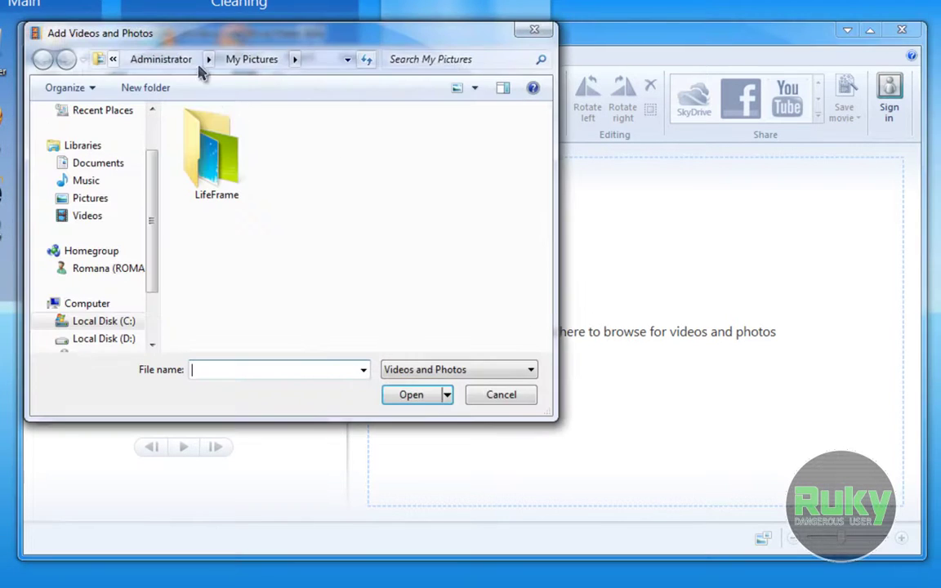
left_click_drag(192, 37, 341, 26)
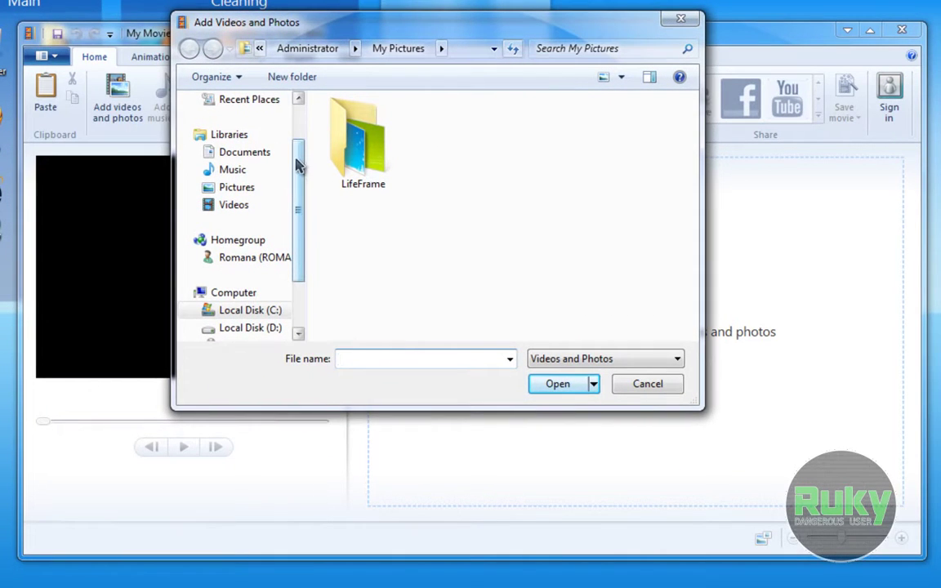
scroll(296, 168, "up", 1)
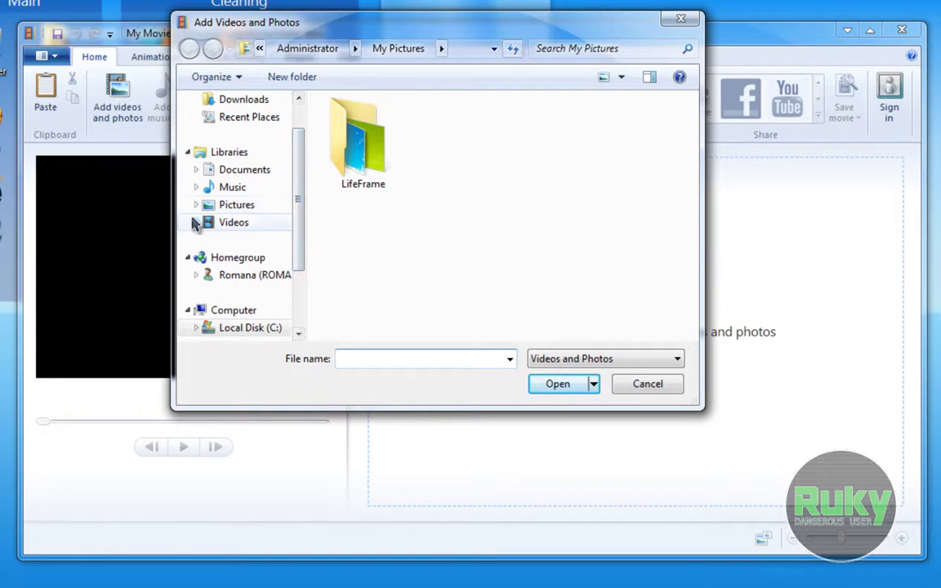
left_click(243, 231)
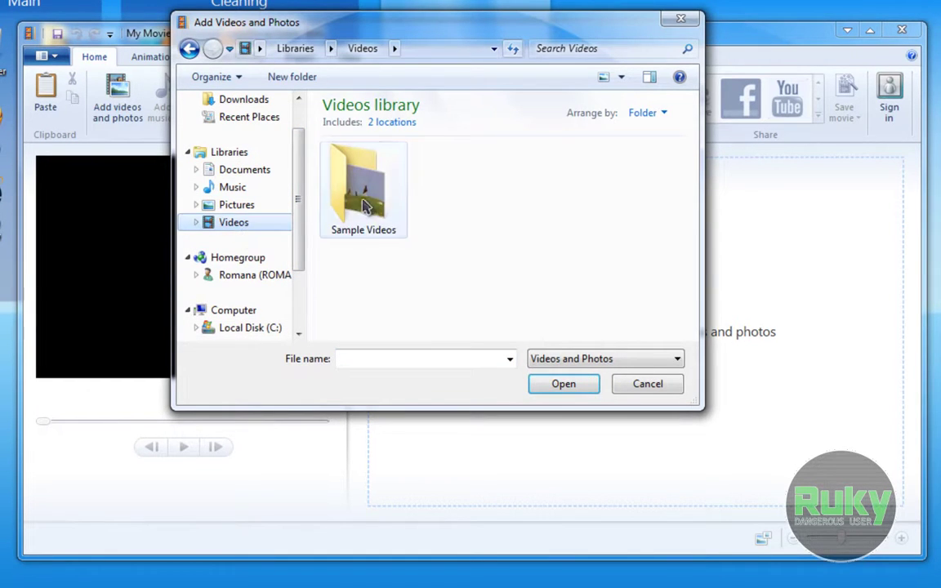
double_click(361, 171)
double_click(367, 195)
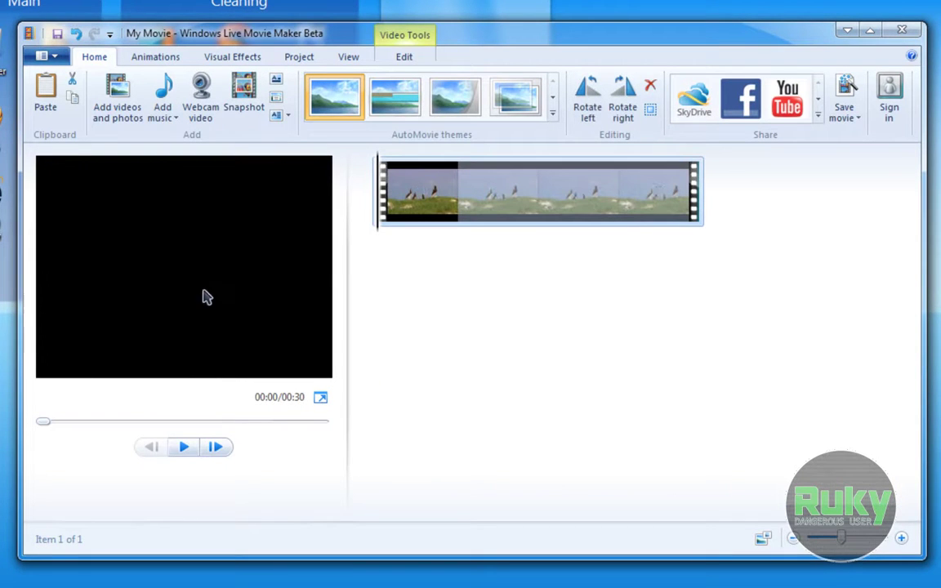
Play, pause and rewind the Wildlife clip, then view more AutoMovie themes.
left_click(186, 448)
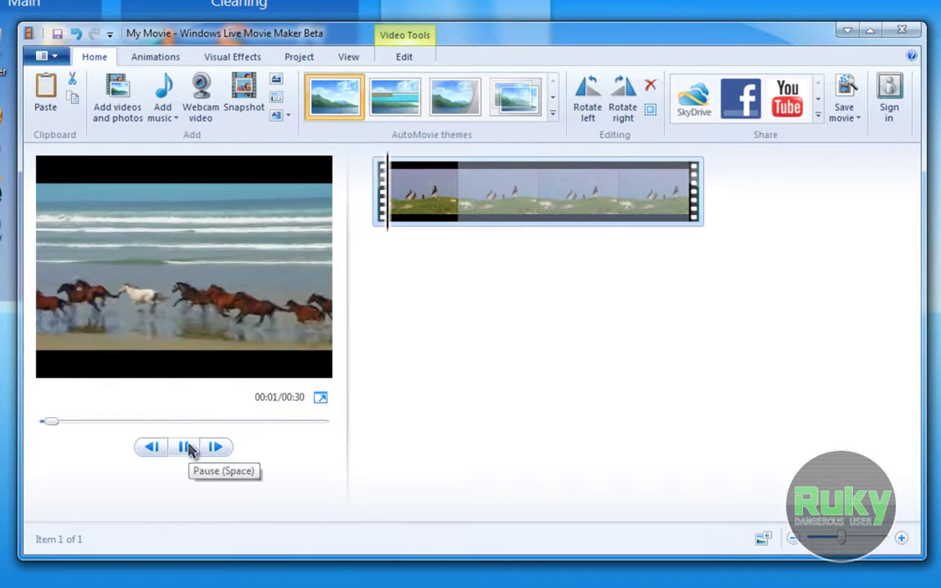
left_click(187, 447)
left_click_drag(56, 422, 42, 421)
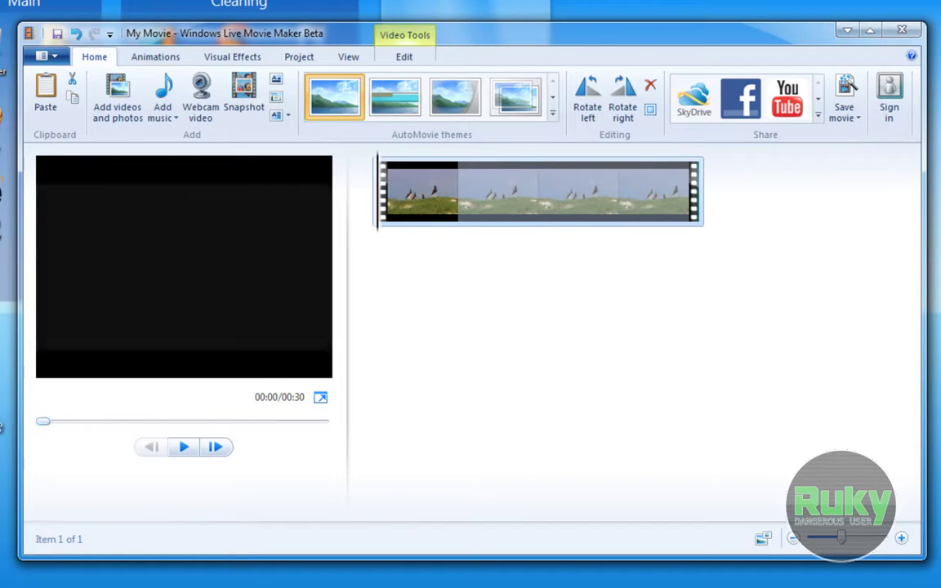
left_click(553, 112)
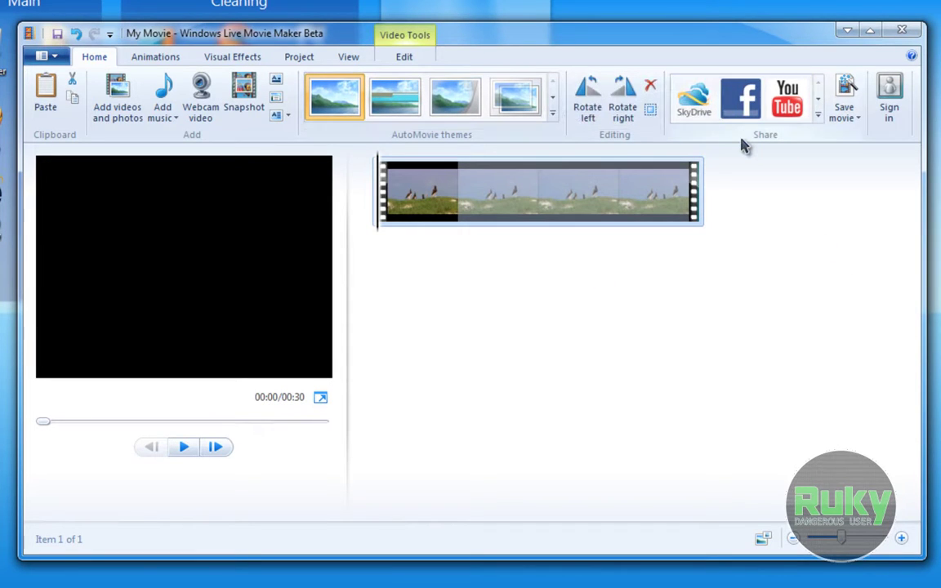
left_click(818, 115)
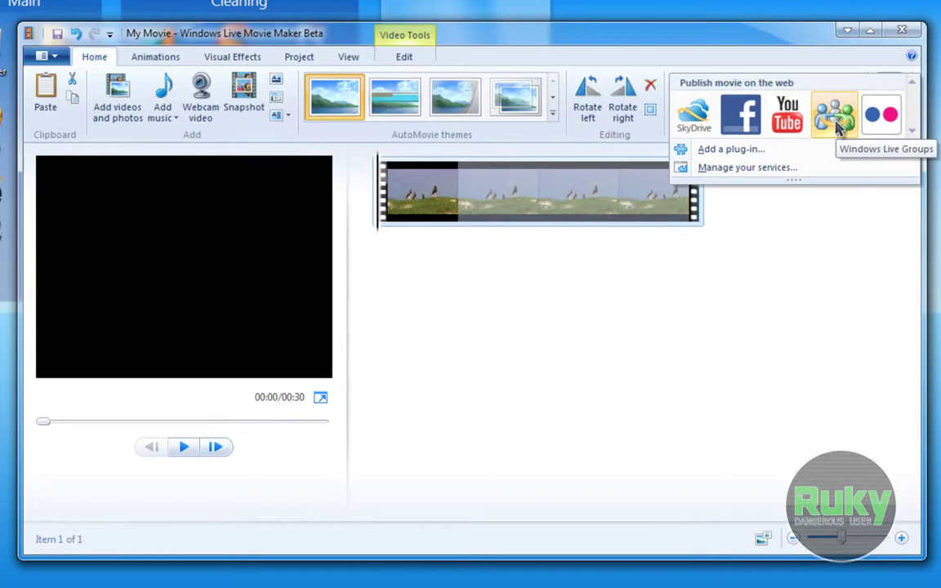
left_click(772, 315)
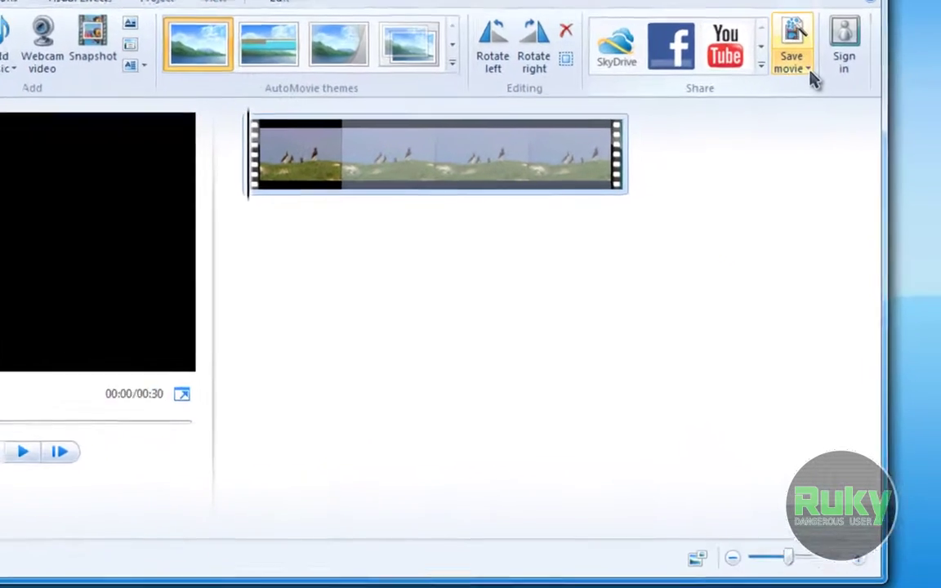
left_click(857, 119)
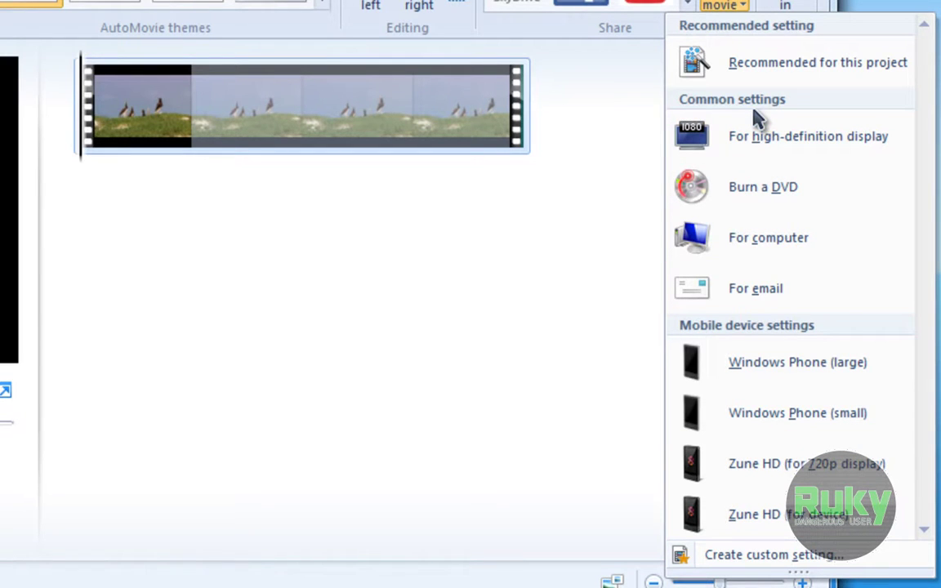
left_click(709, 554)
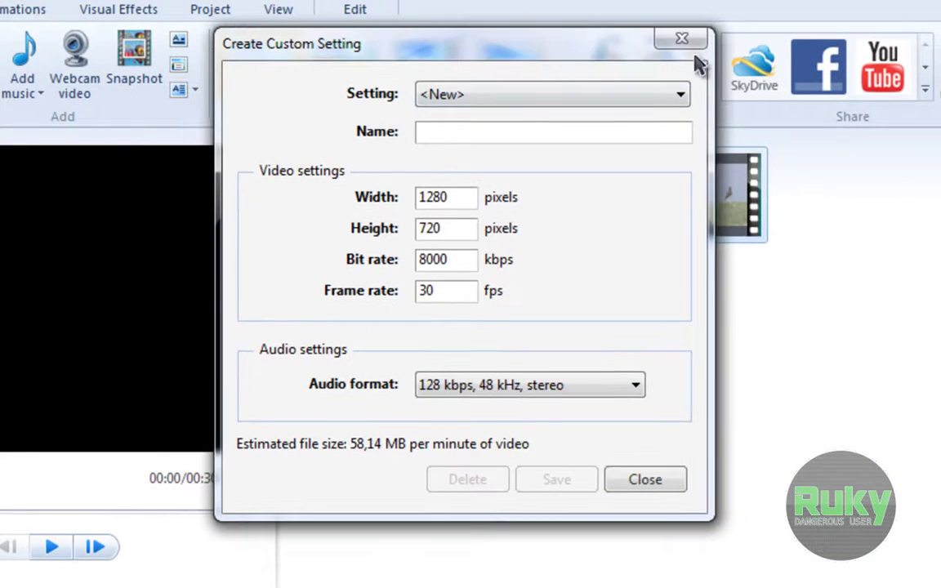
left_click(701, 38)
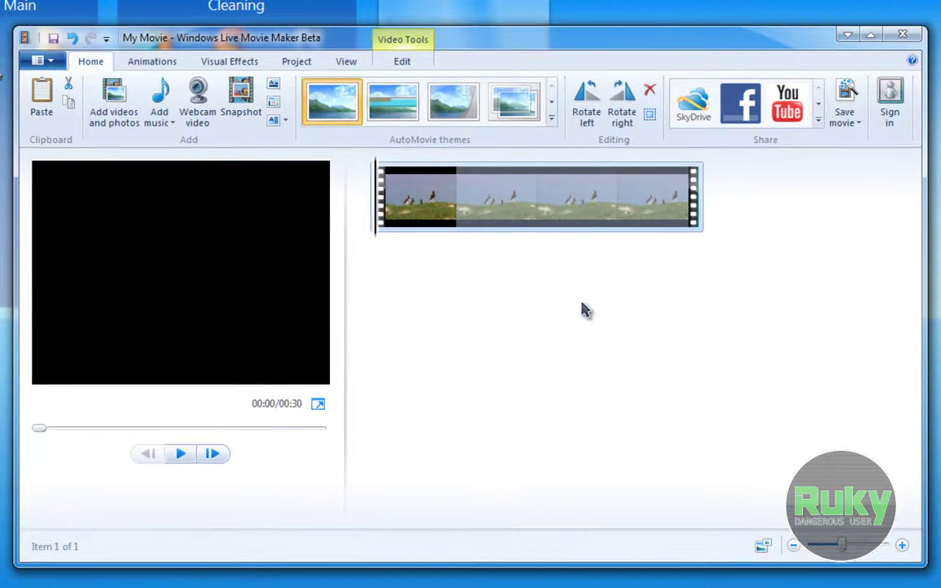
On the Animations tab, expand the full transitions gallery, then close it.
left_click(161, 62)
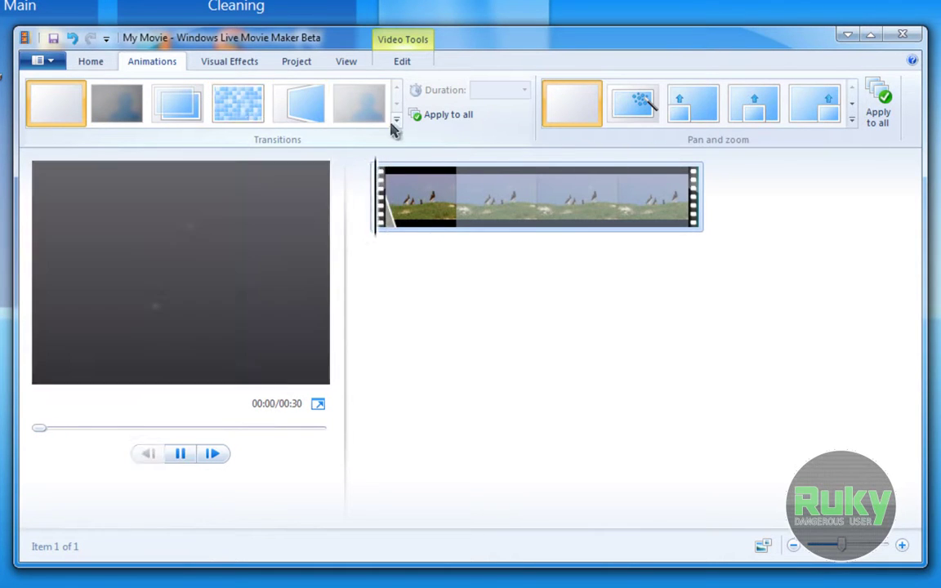
left_click(396, 119)
mouse_move(397, 110)
left_mouse_down()
mouse_move(397, 195)
mouse_move(391, 126)
left_mouse_up()
left_click(437, 297)
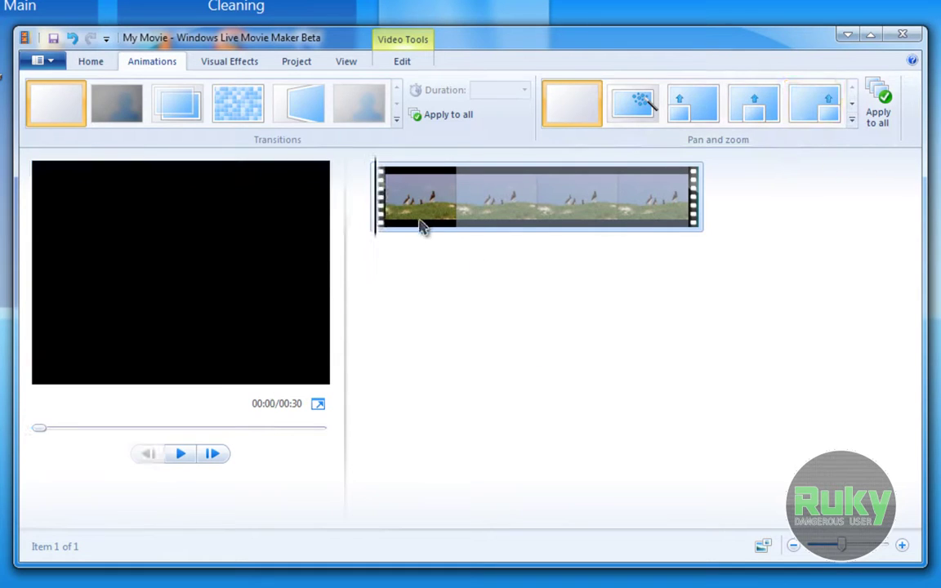
Browse the full Visual Effects gallery, close it without applying any, and go to Project.
left_click(232, 66)
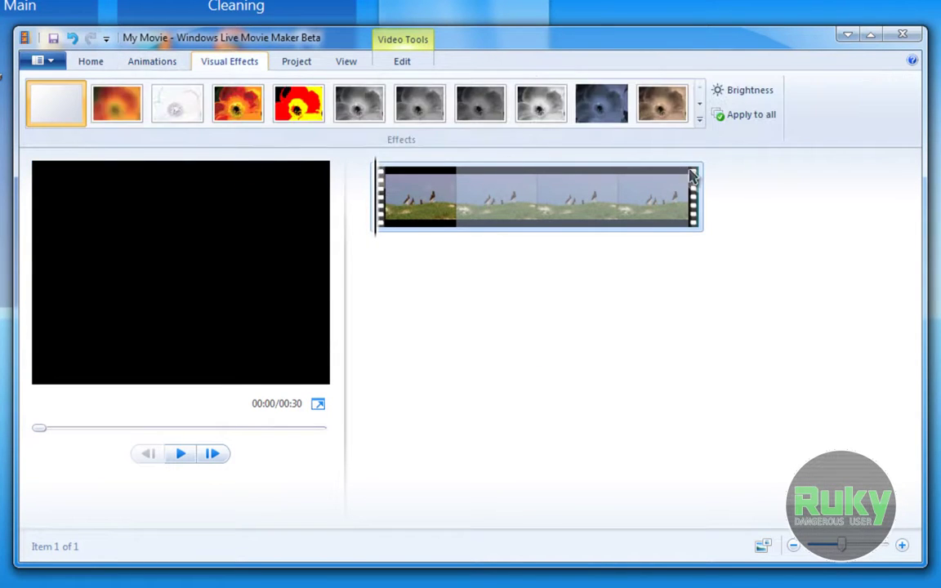
left_click(700, 120)
left_click_drag(697, 116, 701, 199)
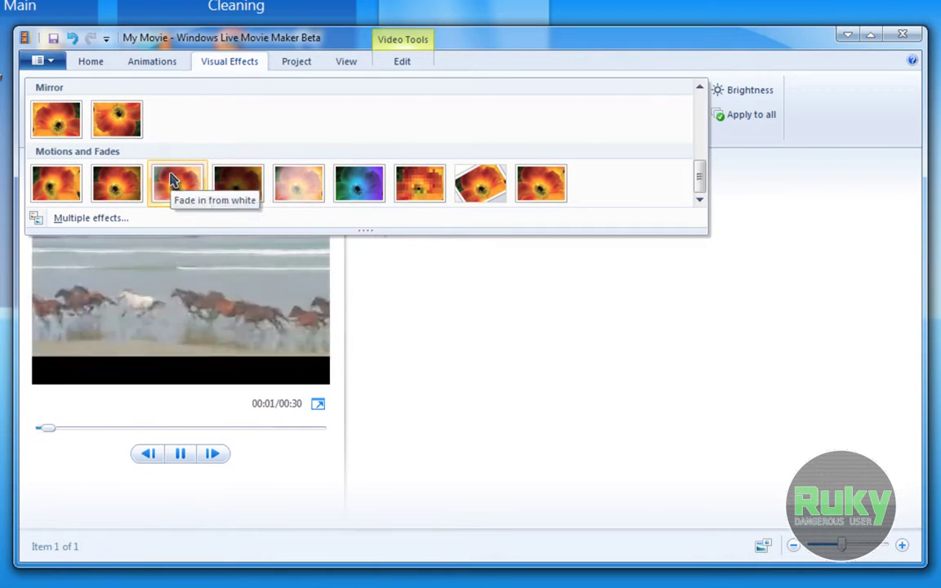
scroll(173, 179, "up", 4)
scroll(174, 179, "down", 2)
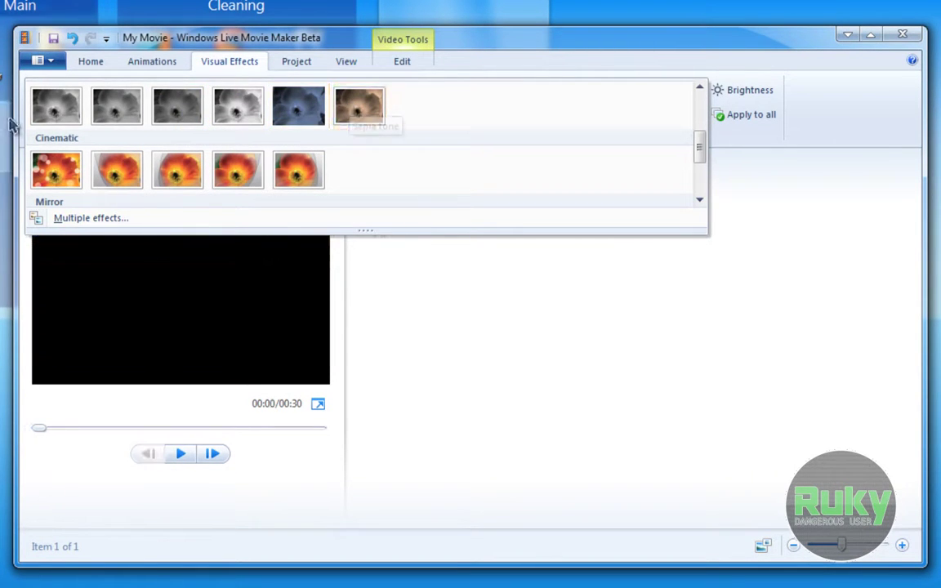
scroll(188, 138, "up", 2)
left_click(673, 361)
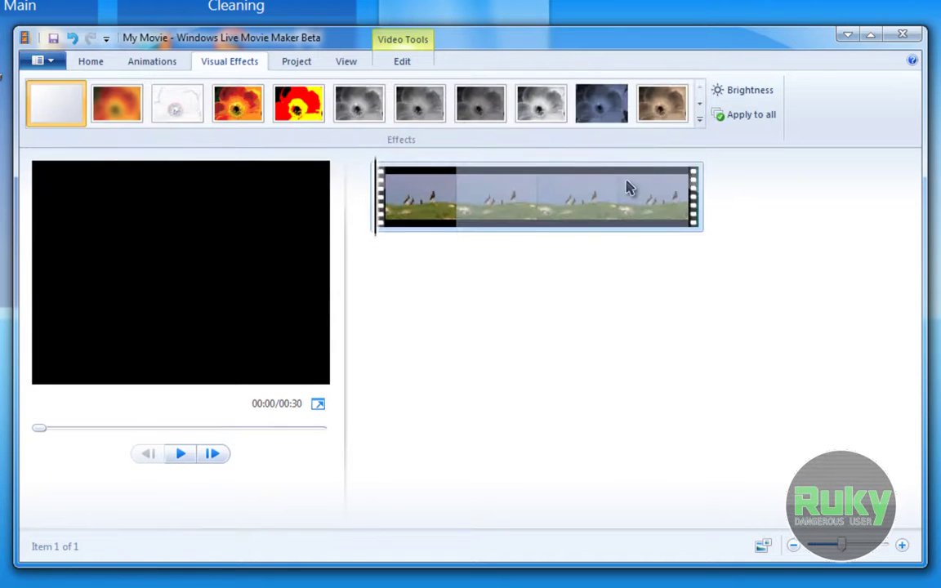
left_click(296, 63)
Try Widescreen (16:9), then return the project to Standard (4:3).
left_click(131, 98)
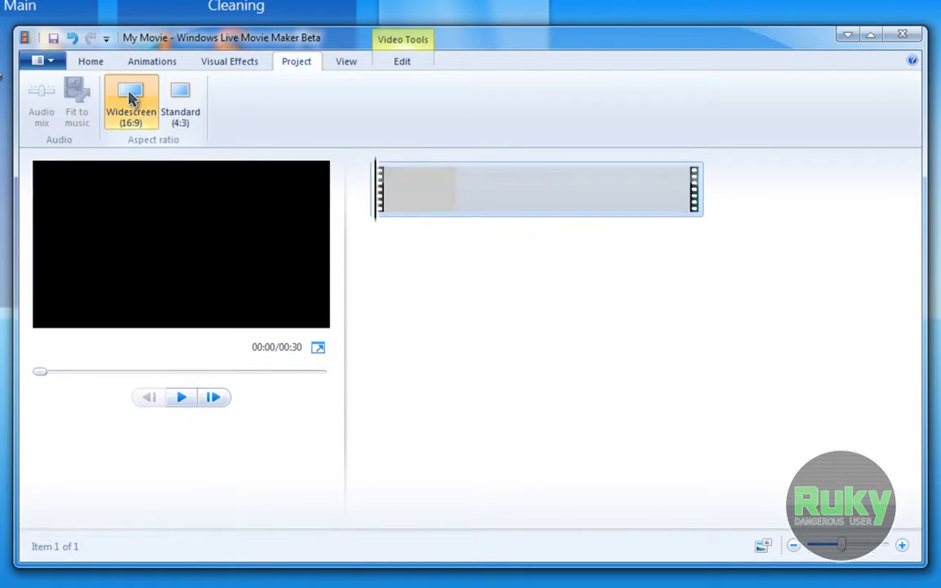
left_click(176, 98)
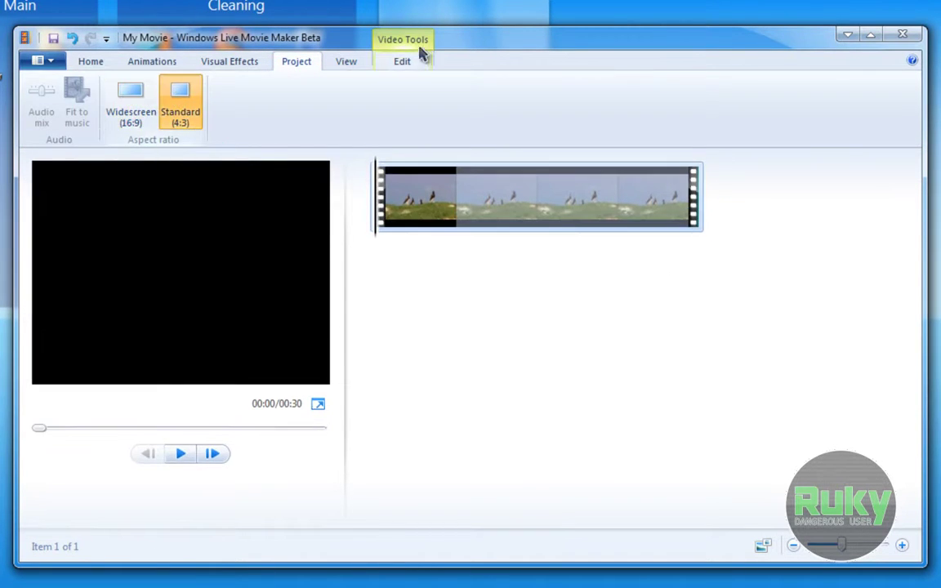
left_click(337, 63)
left_click(400, 64)
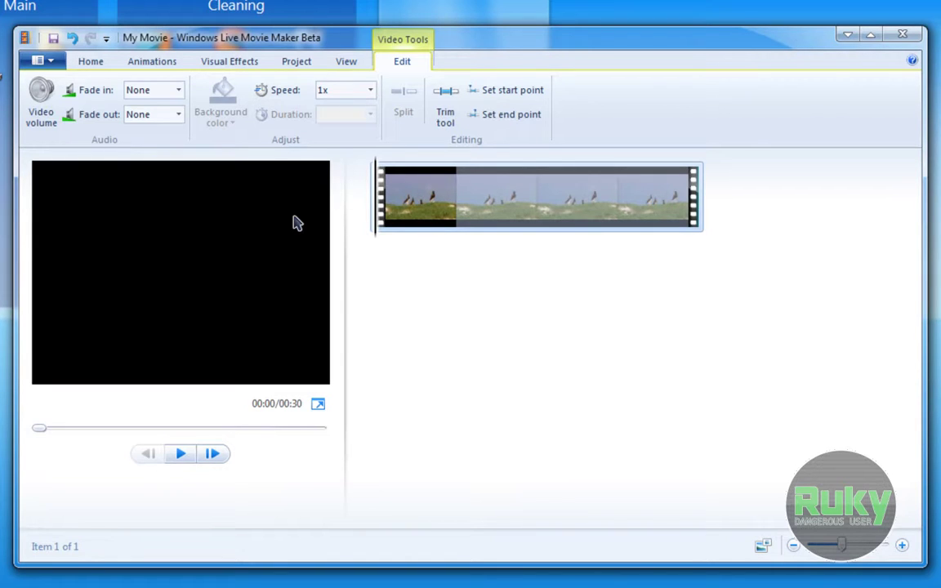
Set the clip speed to 8x, preview it, then restore 1x speed.
left_click(370, 90)
left_click(340, 194)
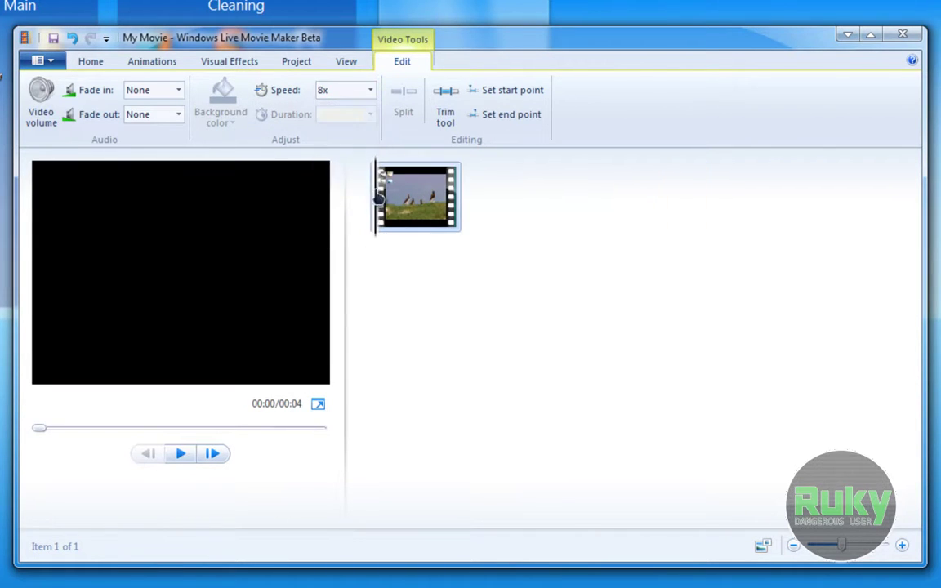
left_click(182, 455)
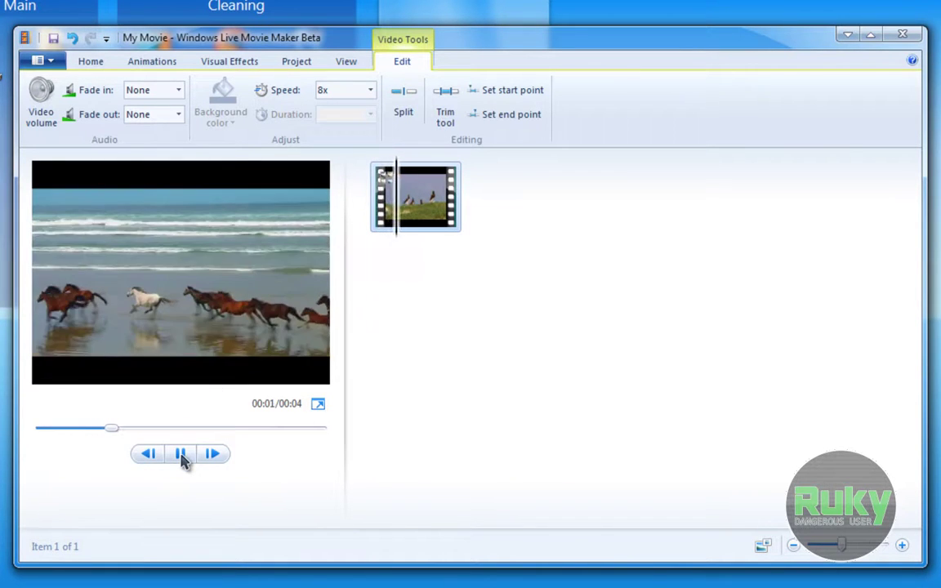
left_click(181, 455)
left_click(370, 89)
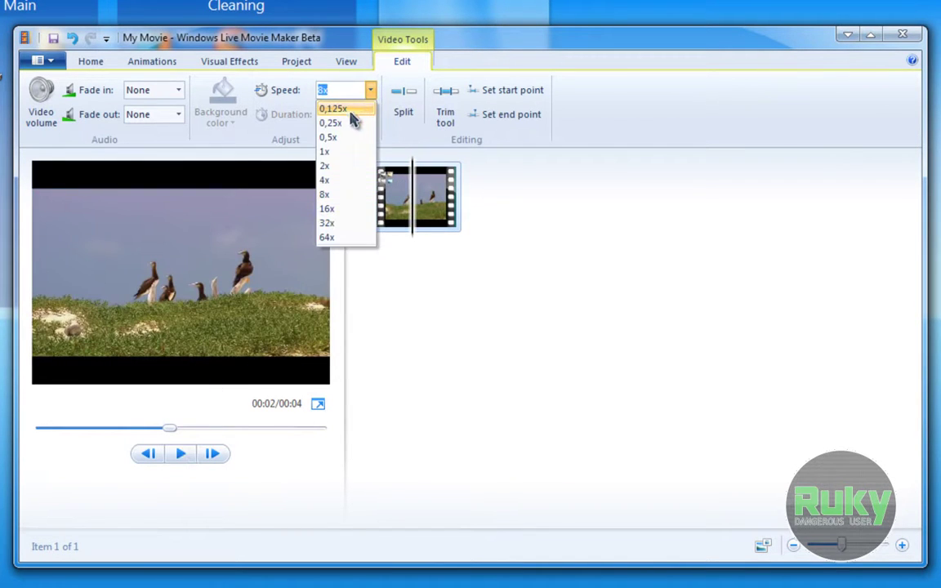
left_click(337, 152)
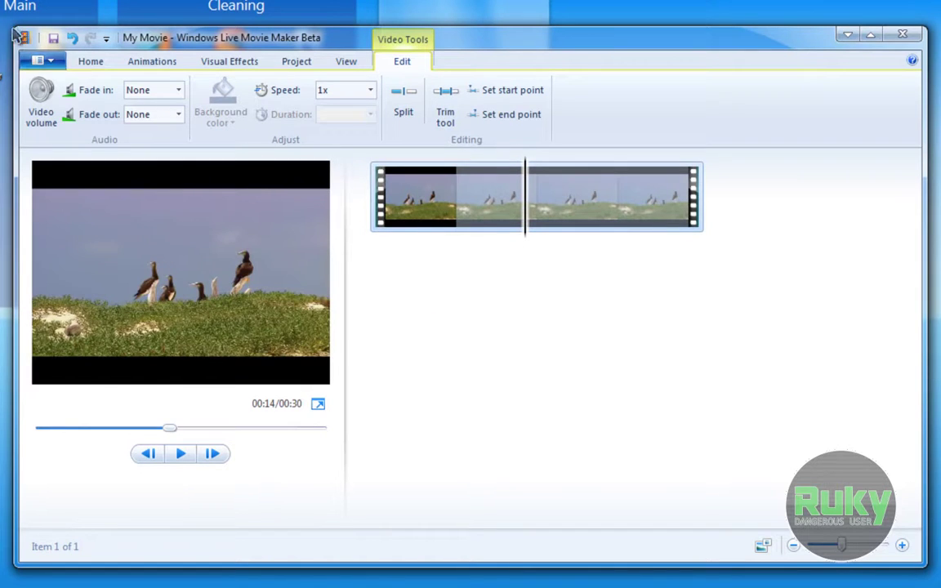
left_click(59, 66)
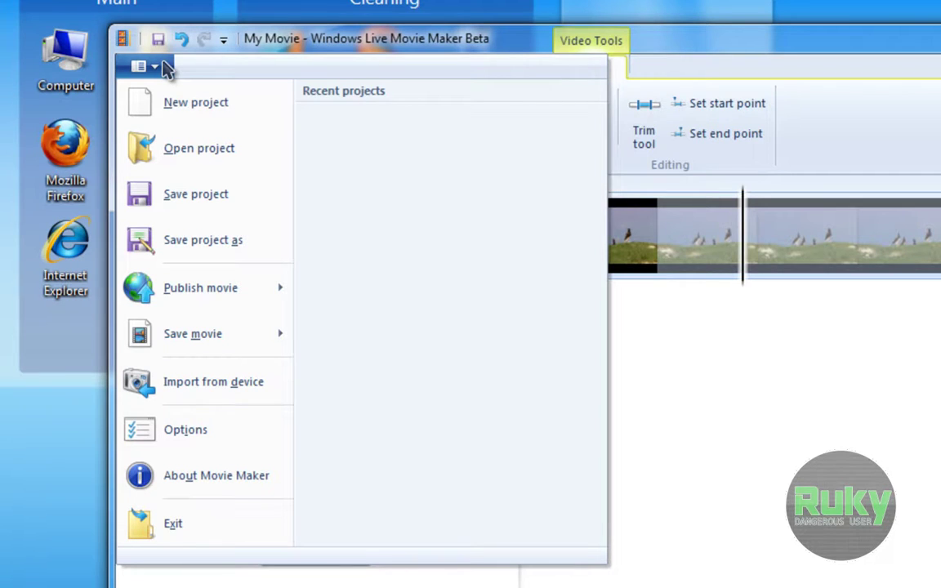
View the About Movie Maker version info, then quit without saving My Movie.
mouse_move(243, 319)
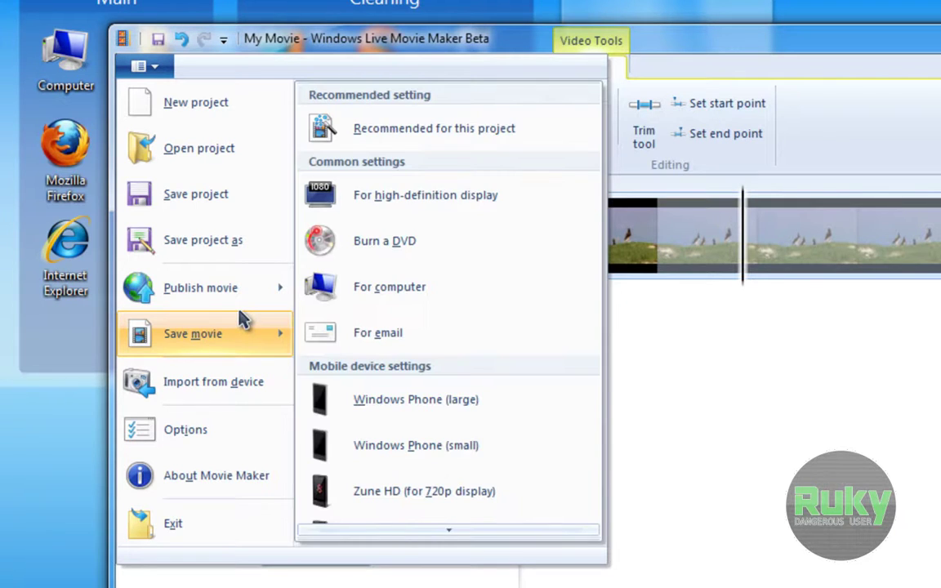
mouse_move(230, 291)
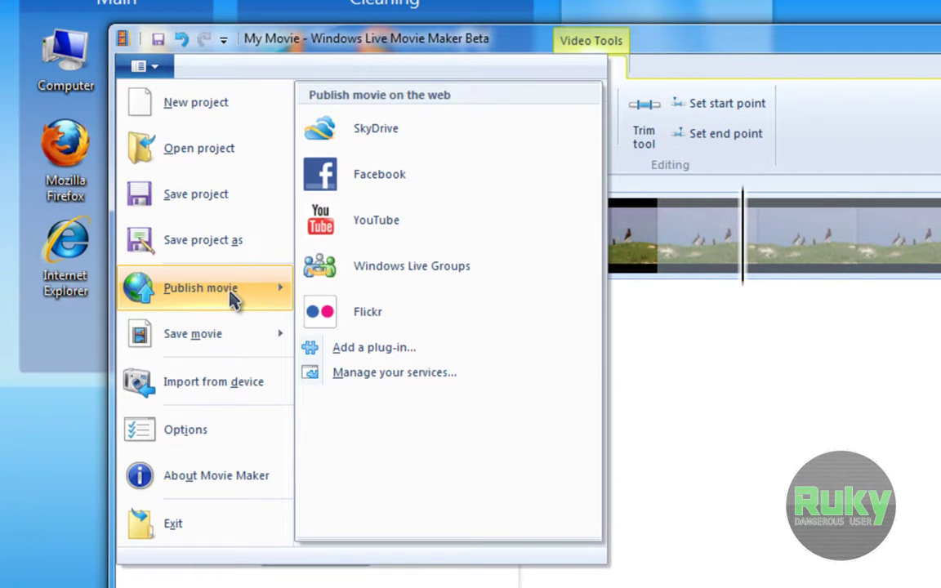
left_click(228, 478)
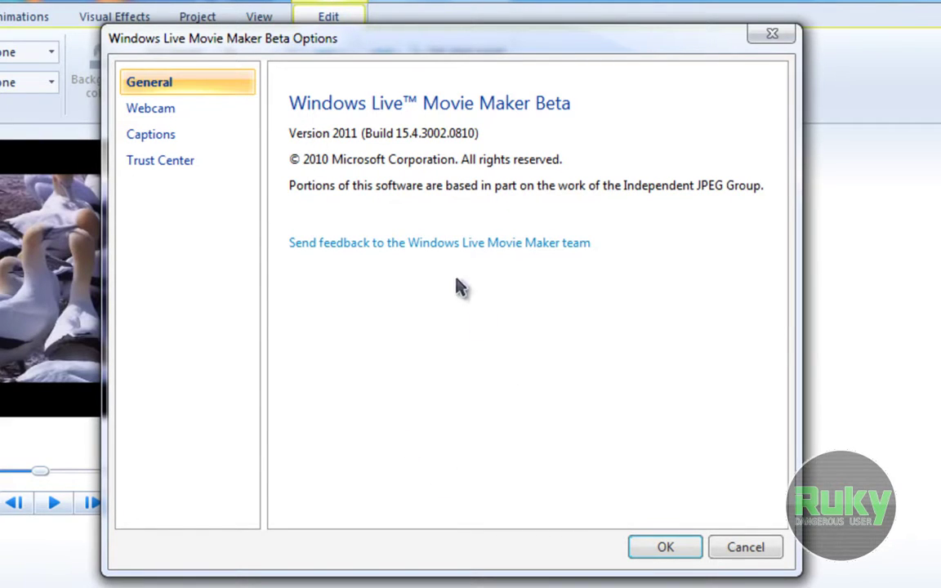
left_click(747, 548)
left_click(832, 23)
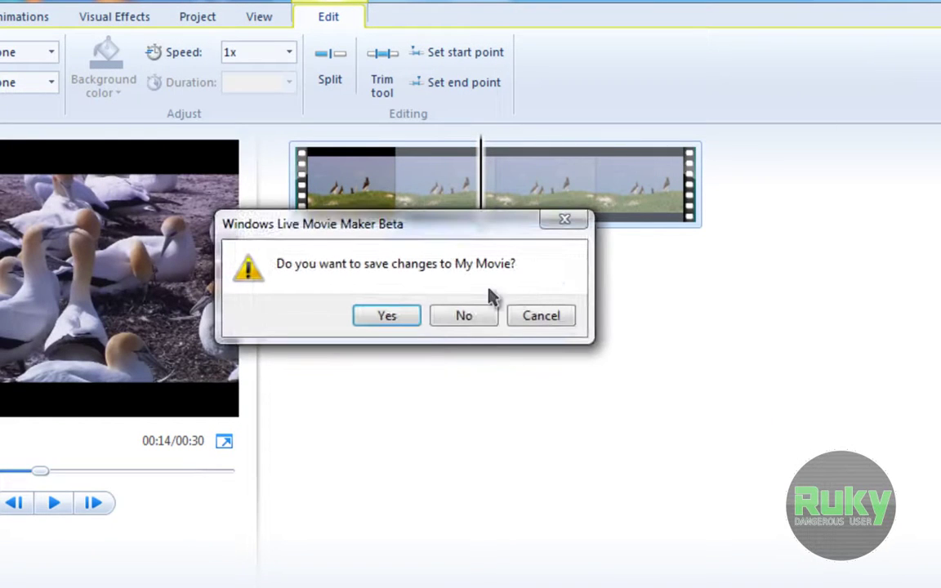
left_click(463, 318)
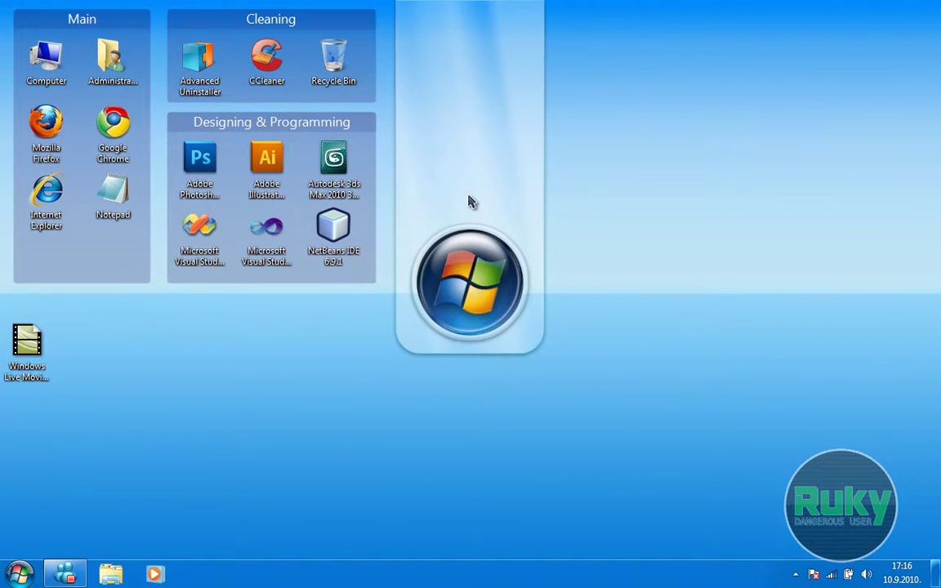
Show Messenger's Help > About dialog for Version 2011 (Build 15.4.3002.810), then close it.
left_click(70, 576)
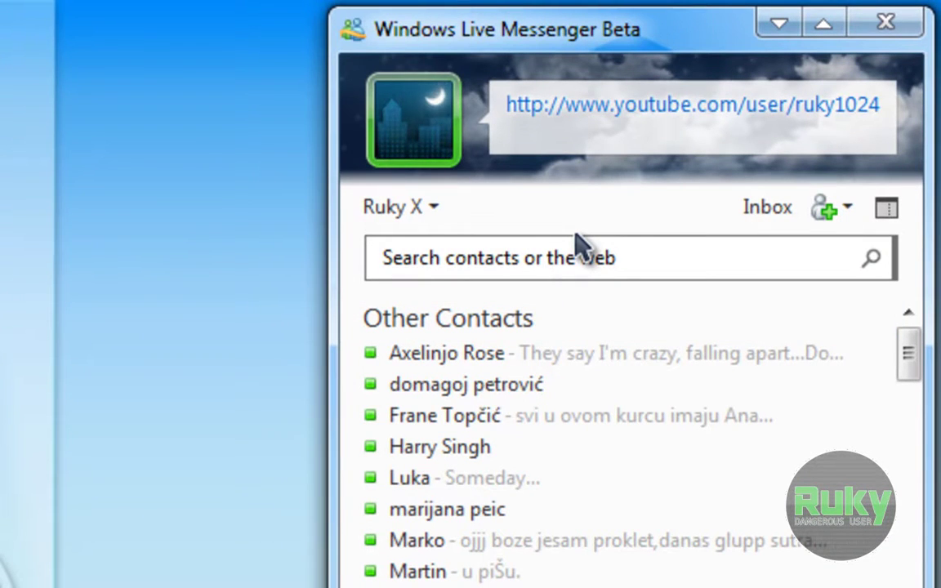
key("alt")
left_click(697, 81)
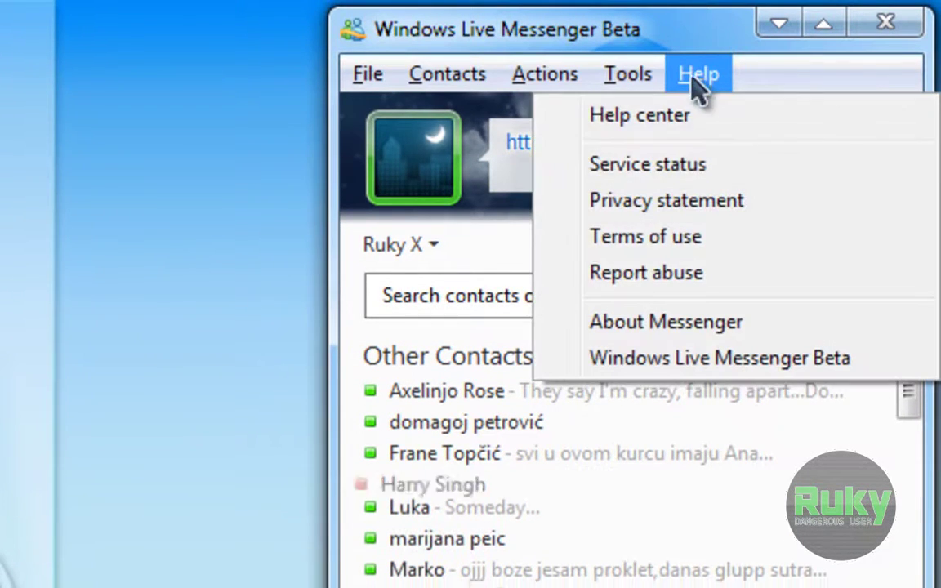
left_click(679, 322)
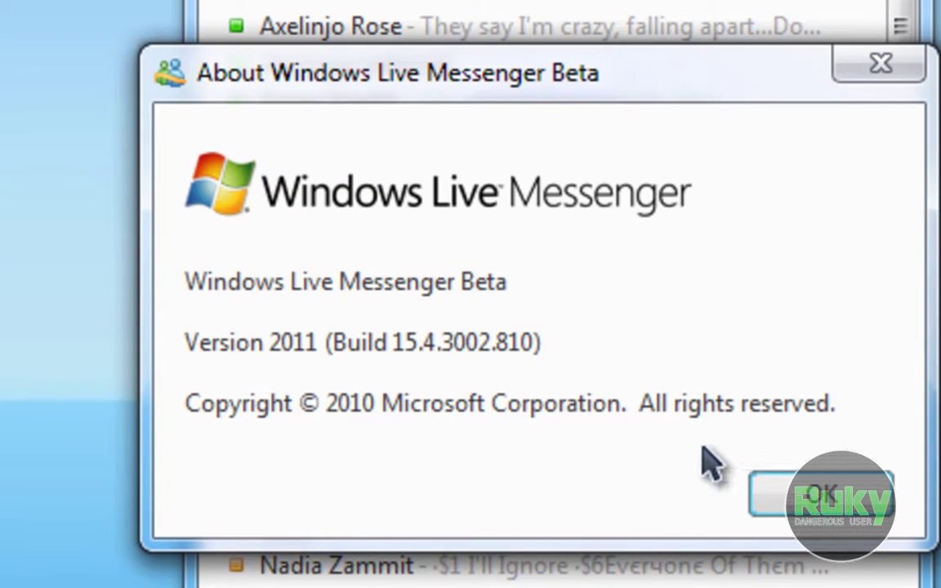
left_click(768, 500)
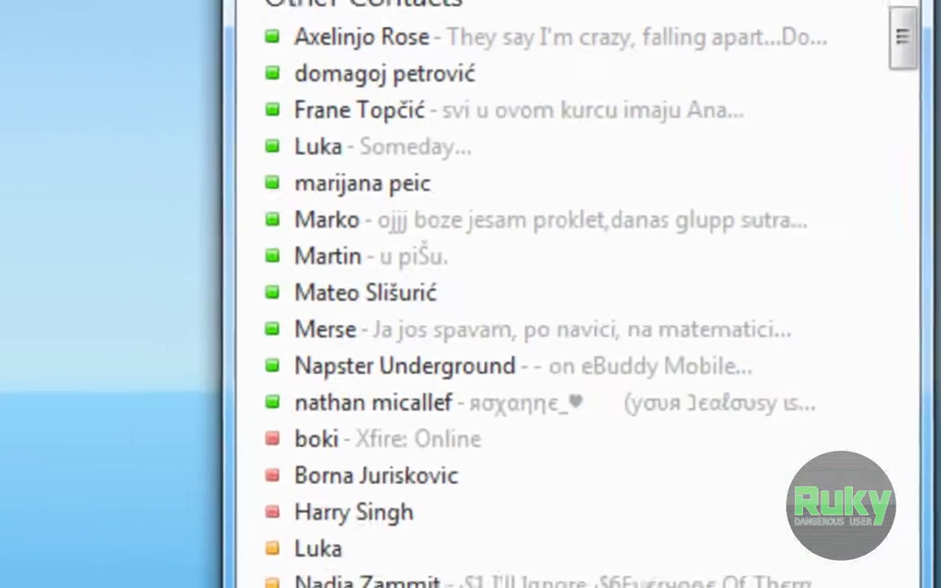